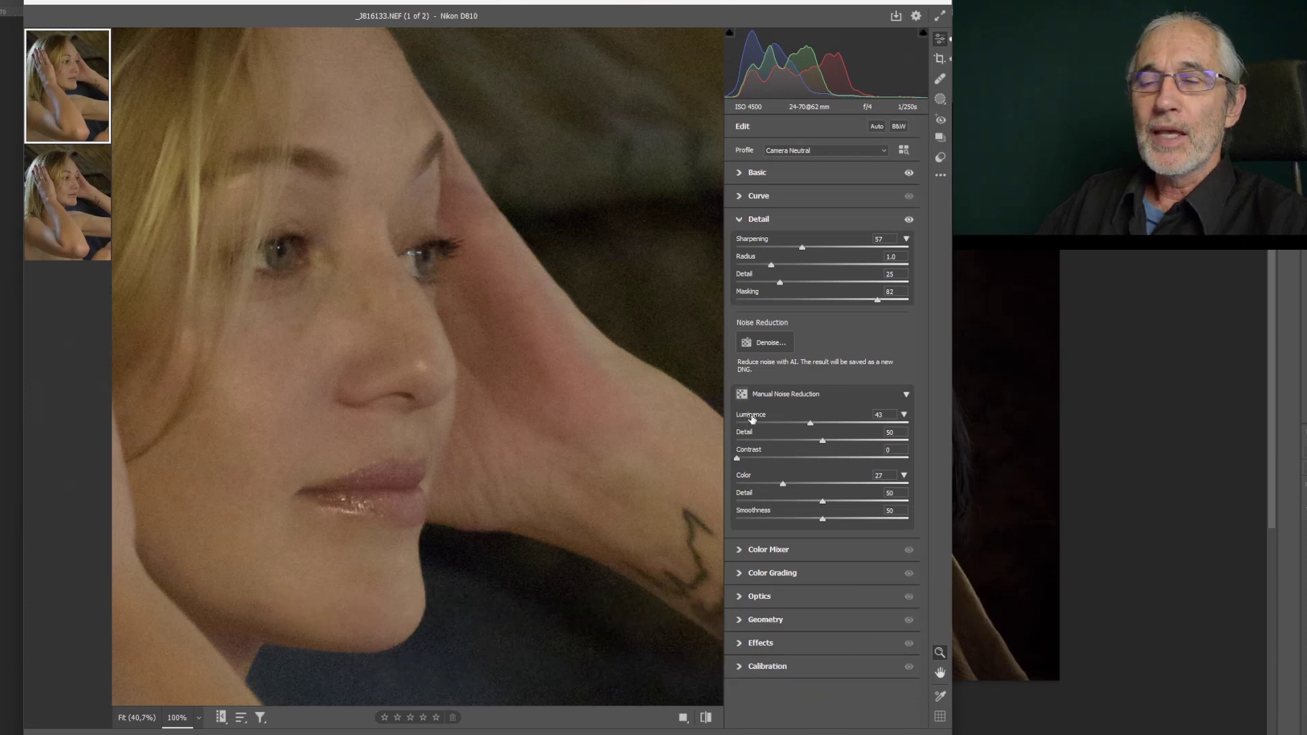
Switch between the original NEF and the denoised DNG, viewing the DNG at 200%
mouse_move(752, 419)
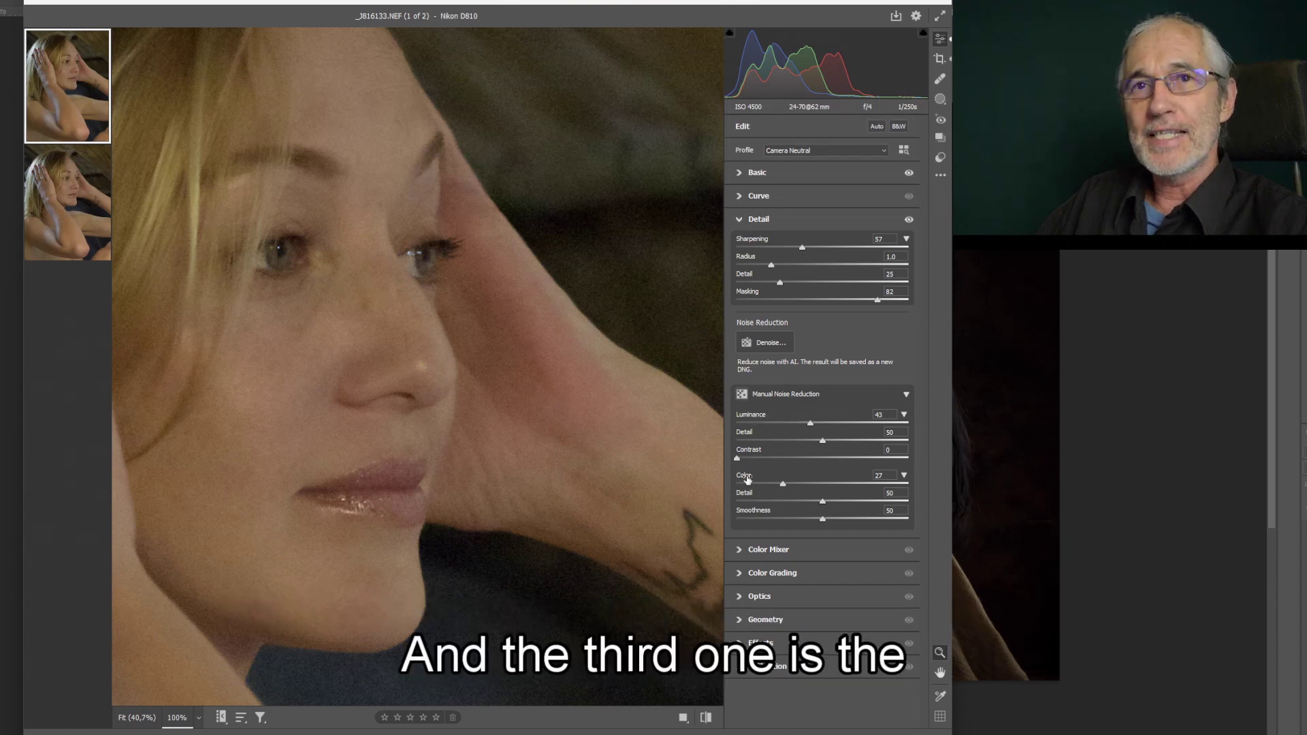
mouse_move(747, 479)
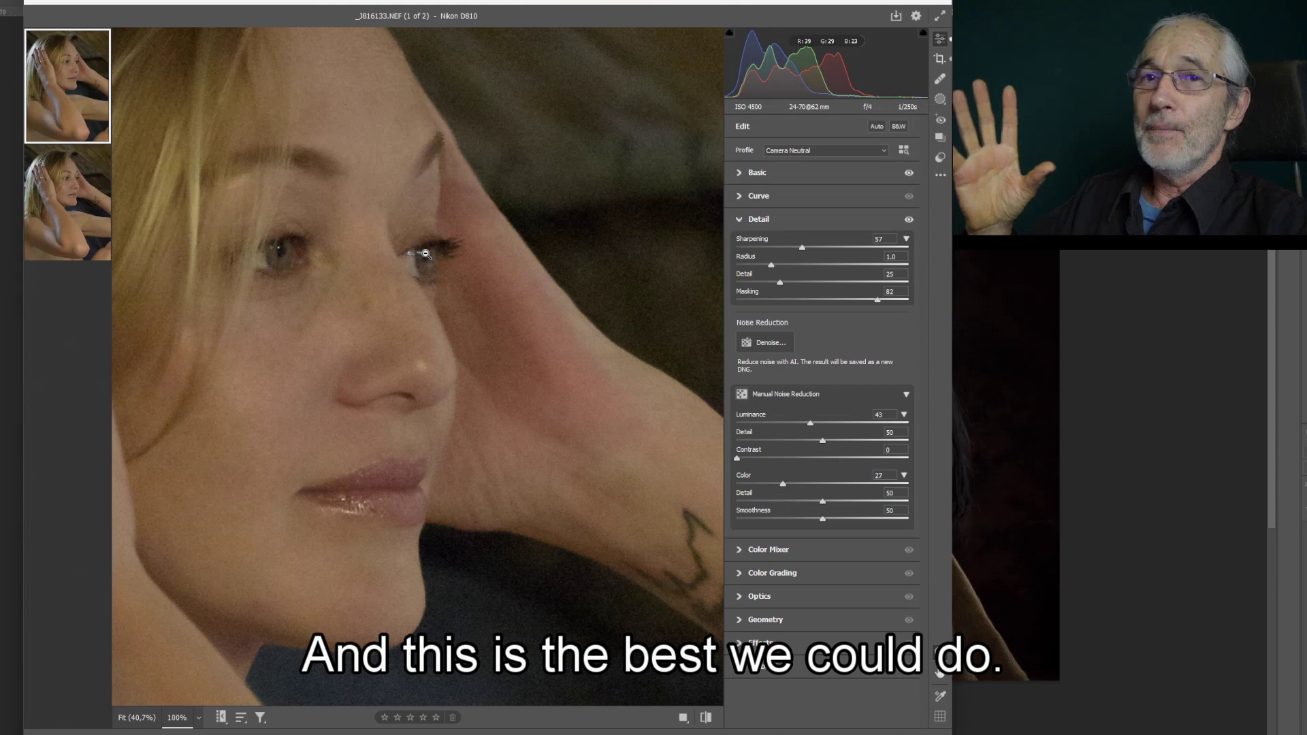
left_click(47, 200)
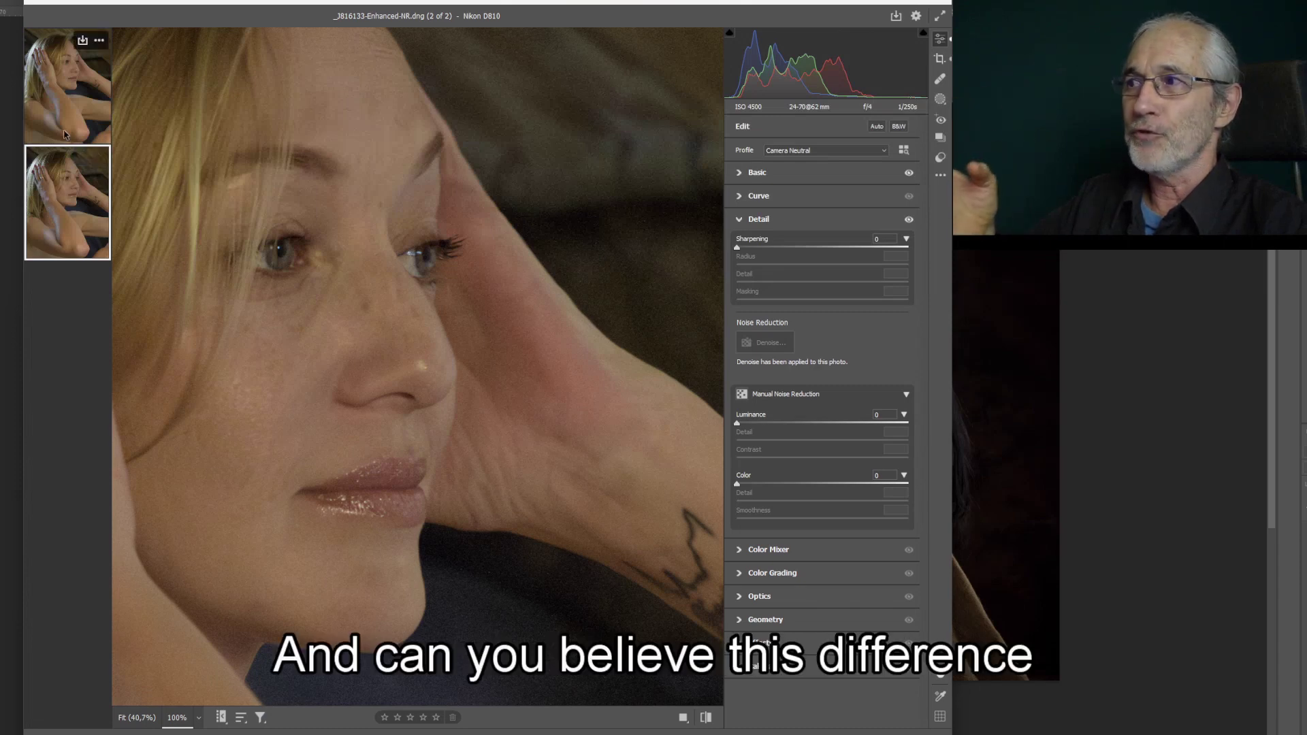
left_click(65, 106)
left_click(61, 194)
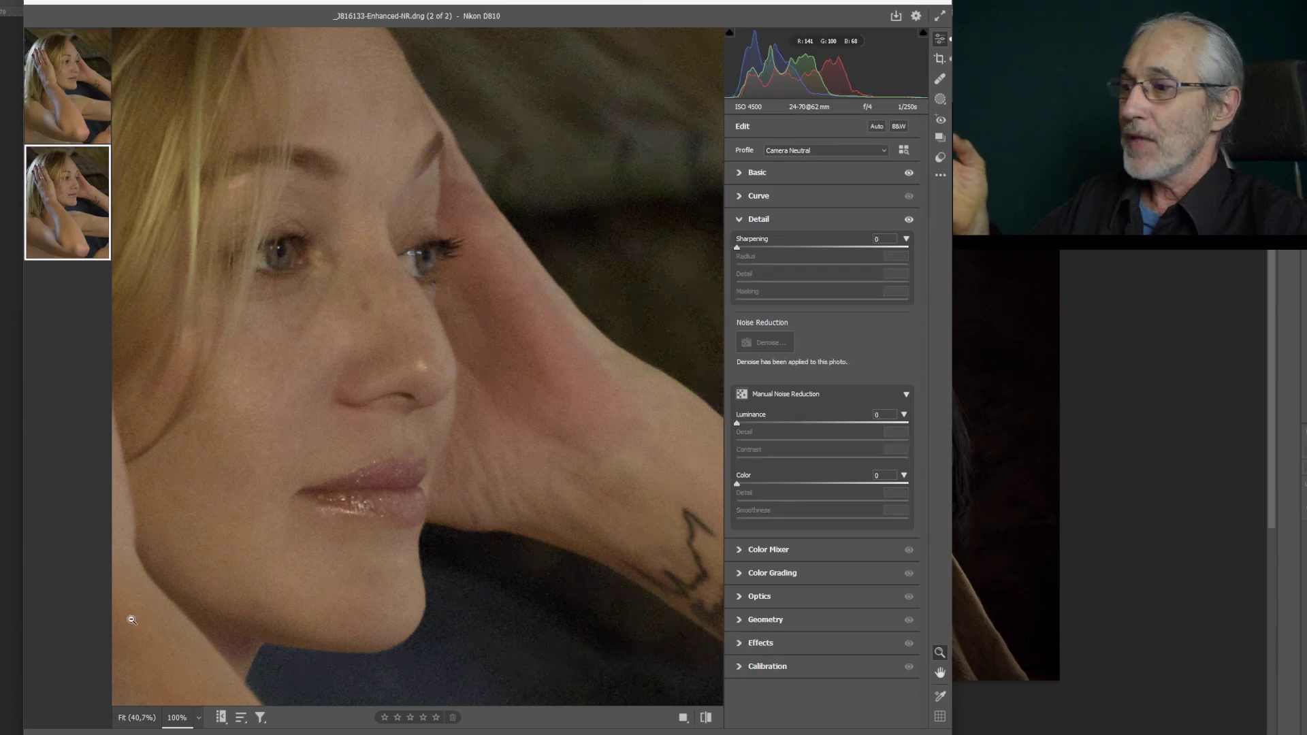
left_click(198, 719)
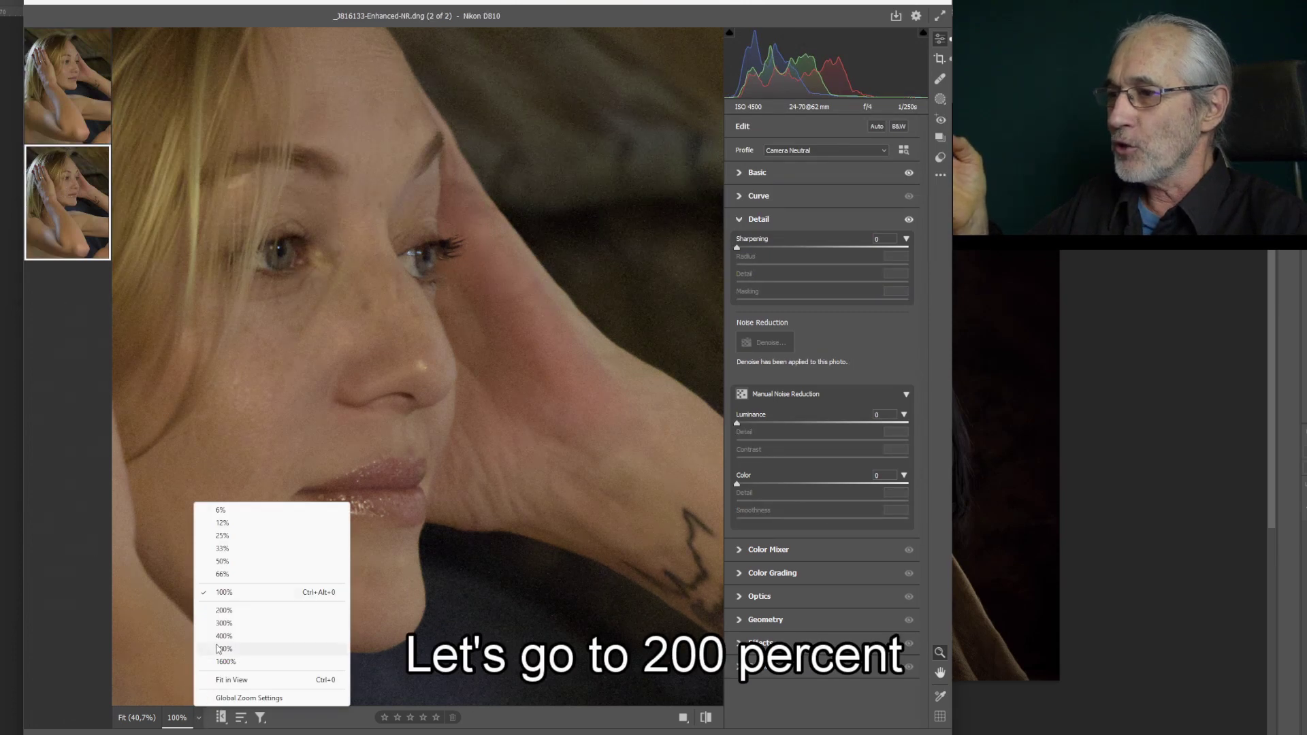
left_click(219, 607)
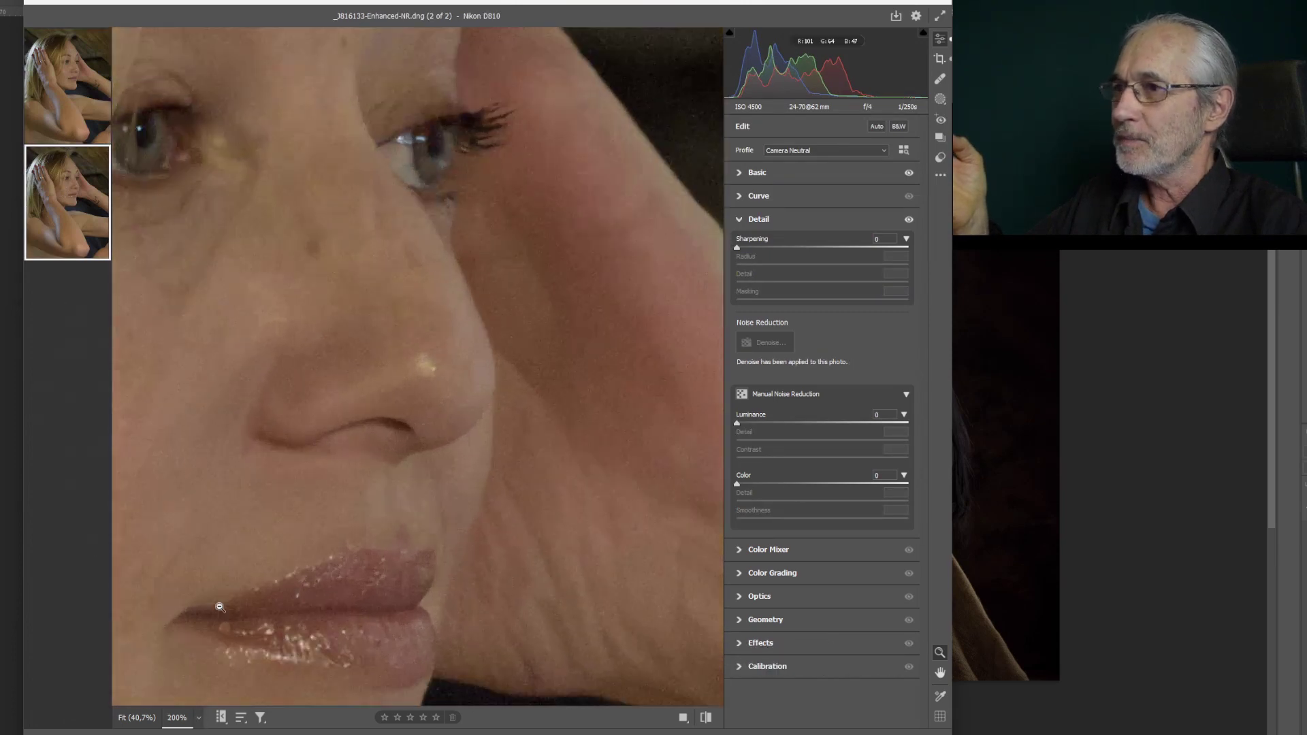
Zoom the original NEF to 200% and compare it back and forth with the denoised DNG
left_click(62, 85)
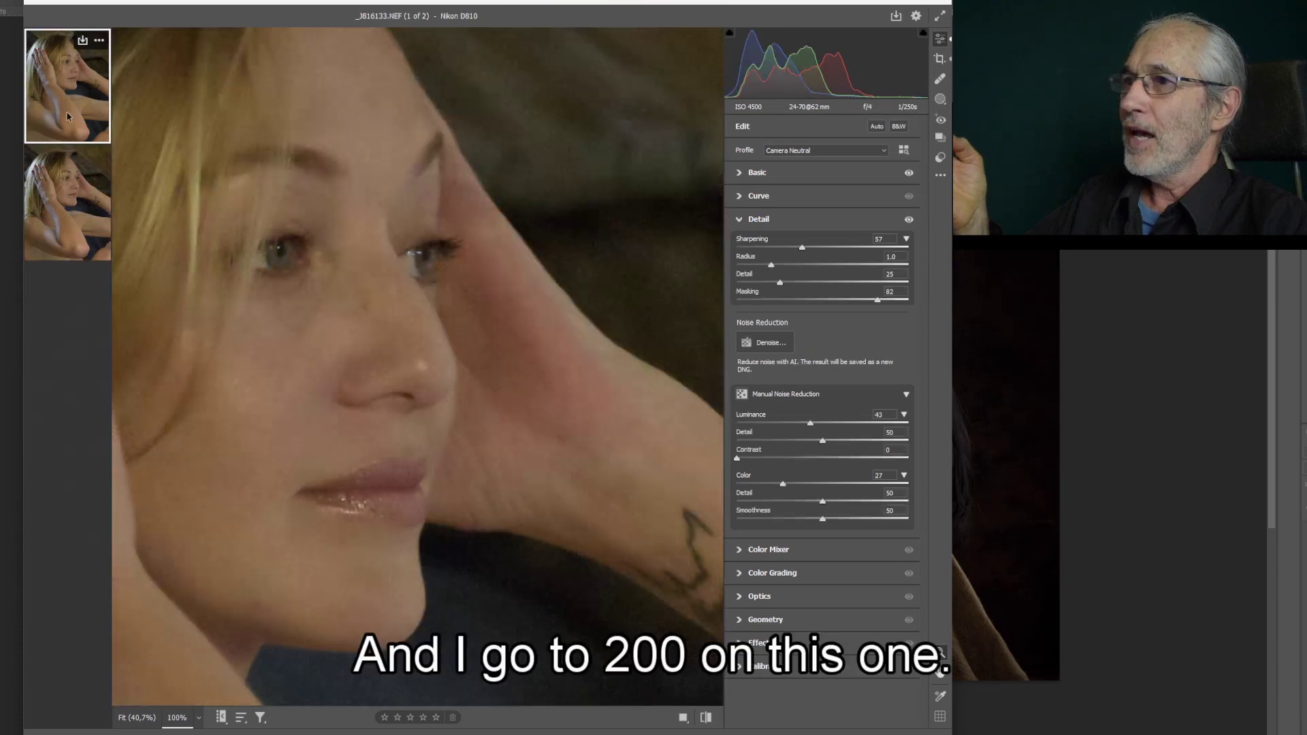
left_click(199, 719)
left_click(226, 608)
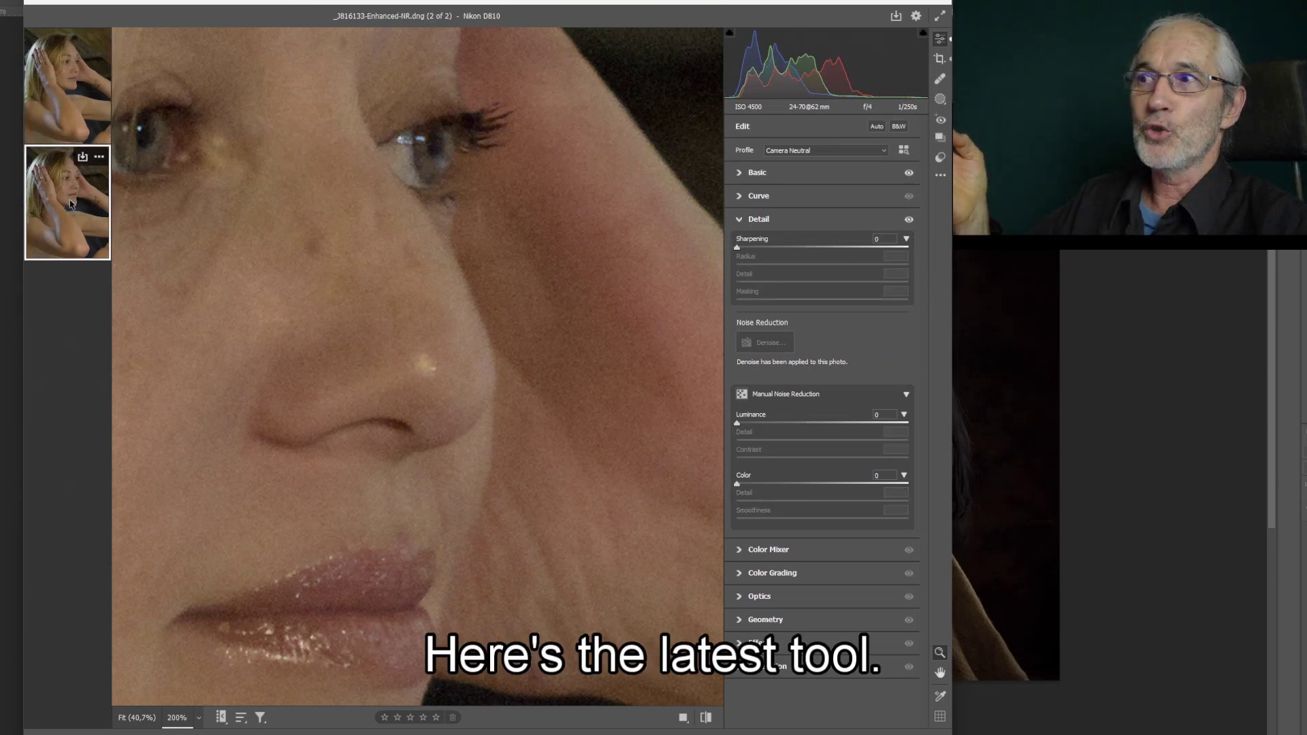
left_click(80, 206)
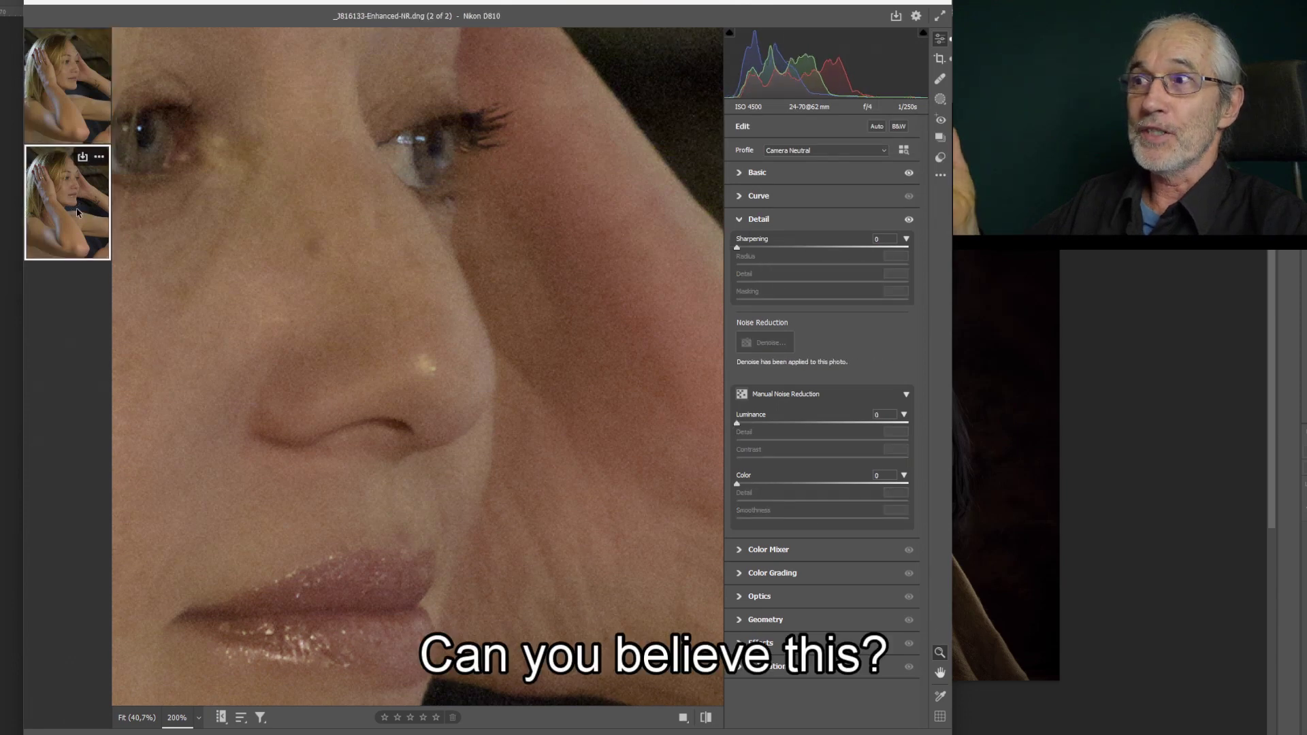
left_click(65, 116)
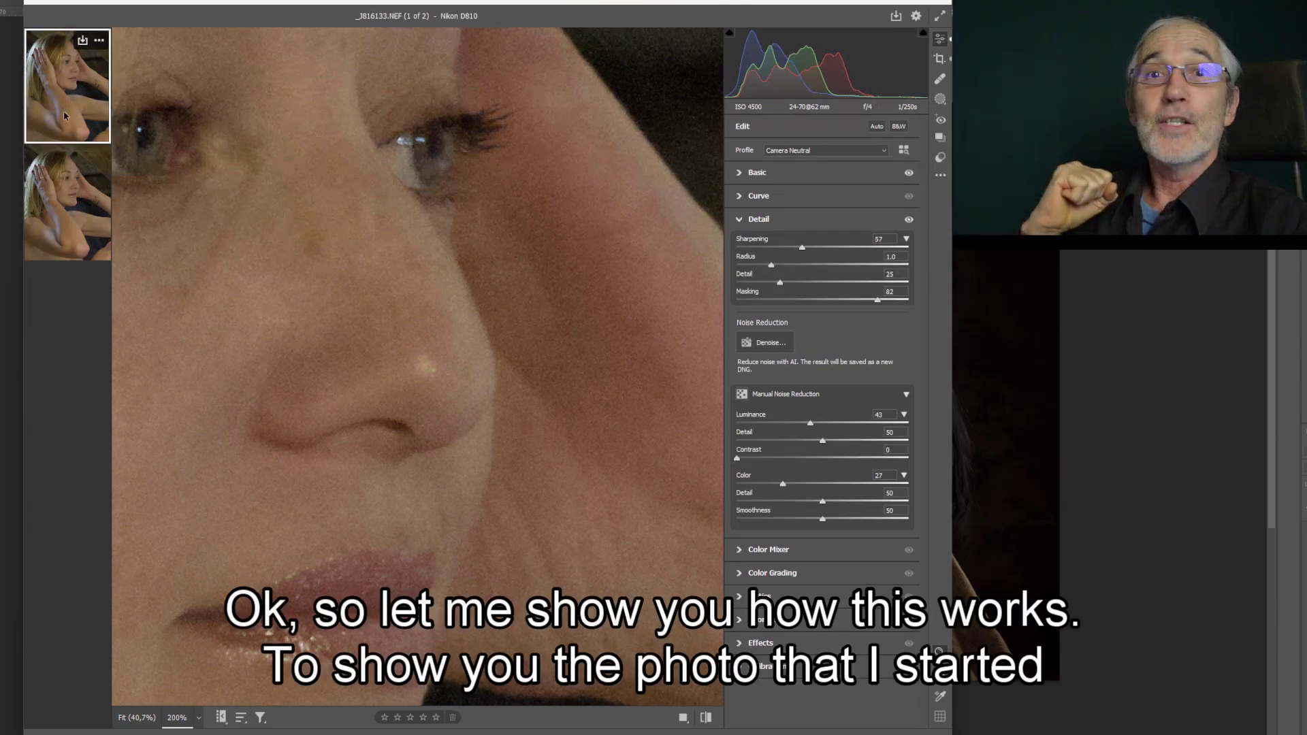
left_click(107, 154)
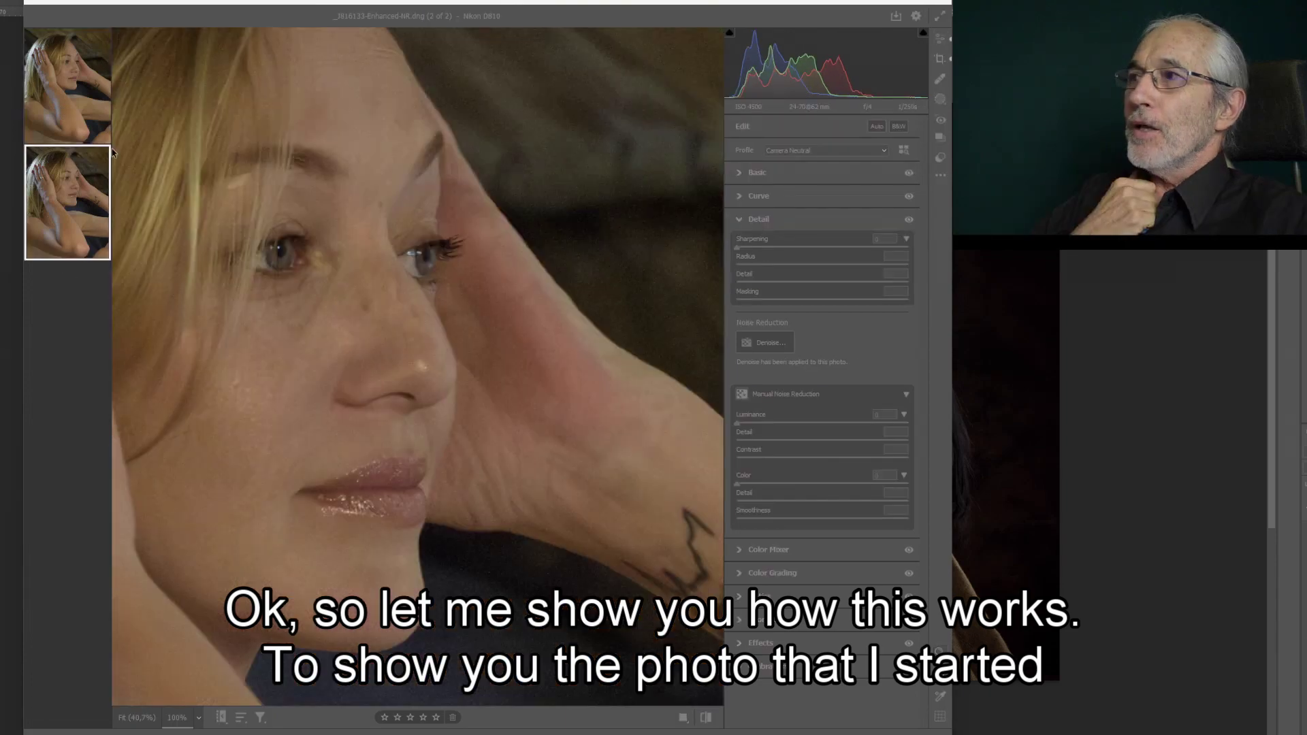
left_click(70, 93)
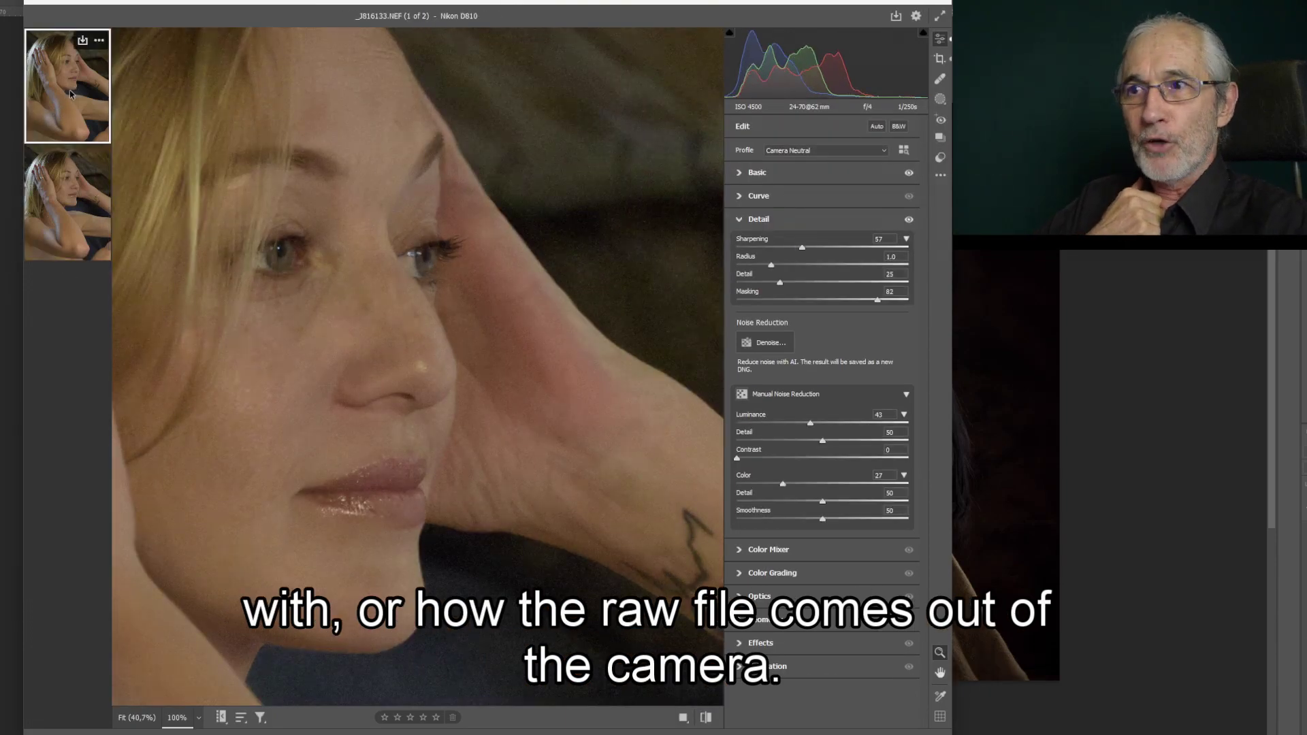
Set Sharpening, Luminance and Color noise reduction on the original NEF to 0
left_click_drag(800, 250, 723, 249)
left_click_drag(811, 423, 709, 426)
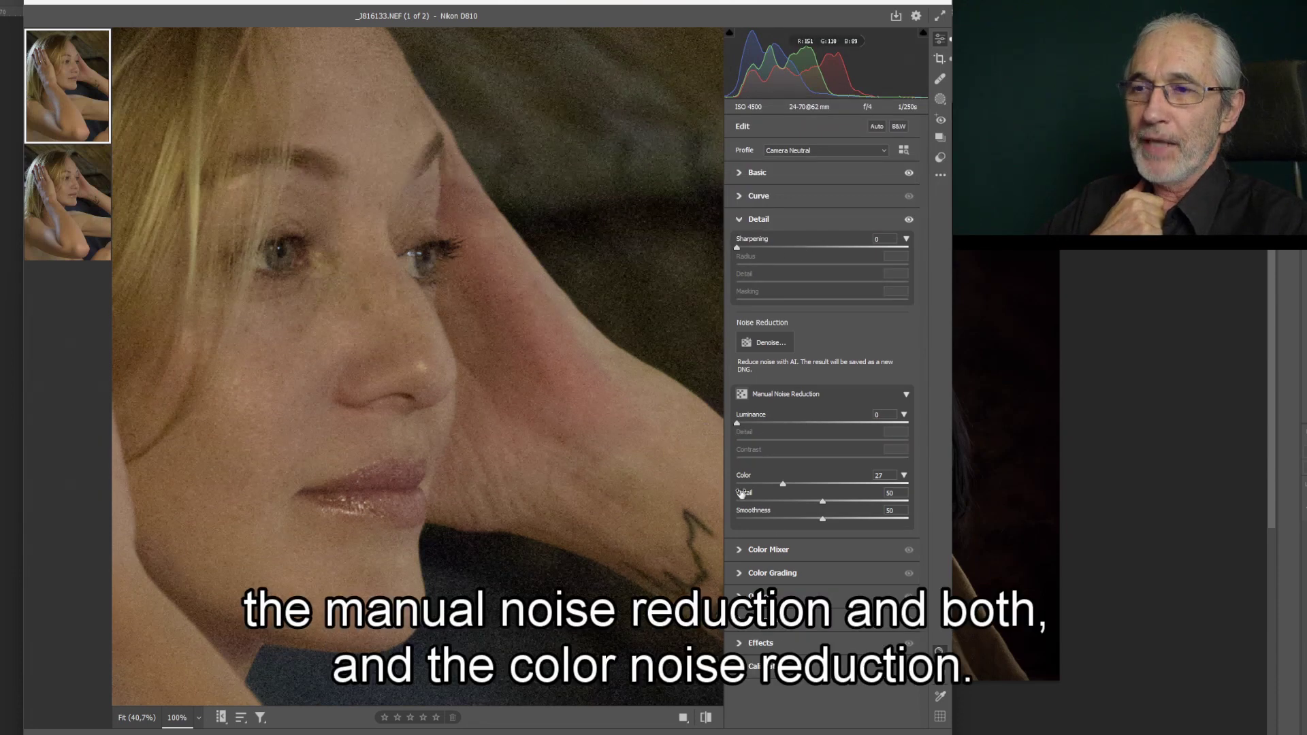
left_click_drag(784, 484, 731, 488)
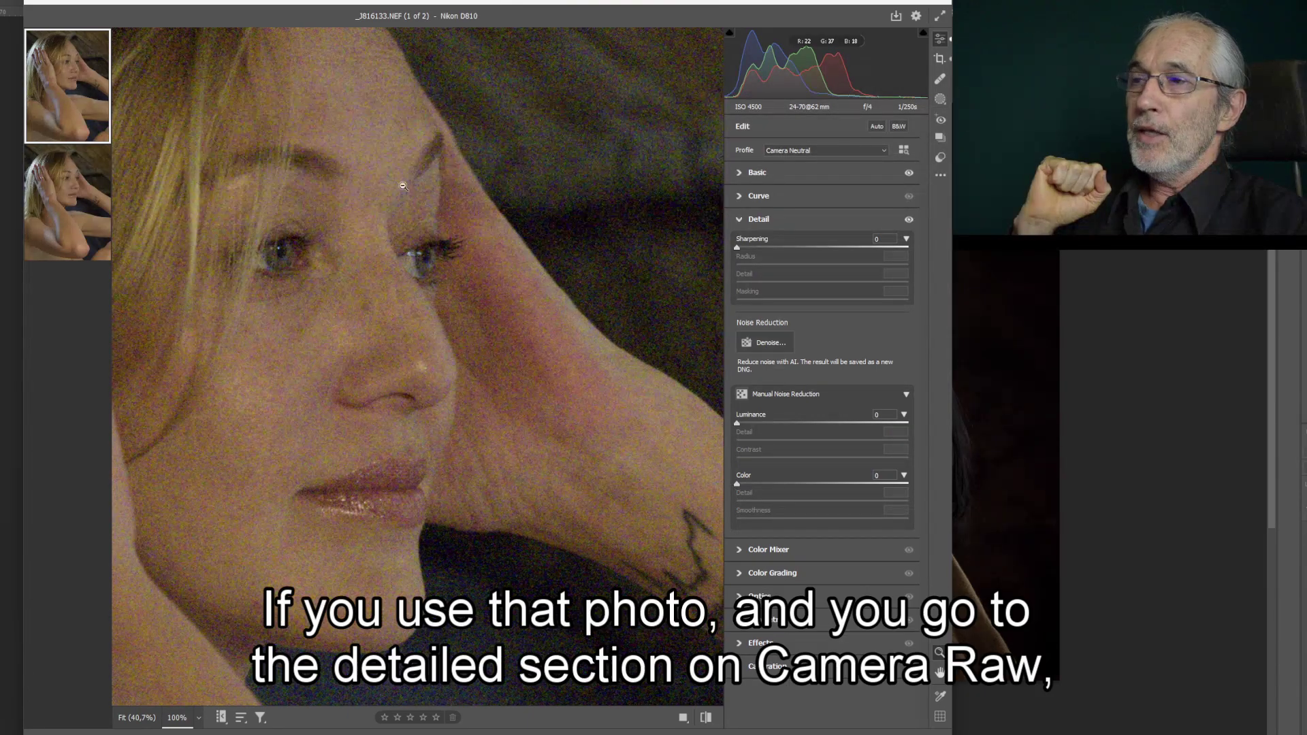
Center the AI Denoise preview on the eye and compare its unenhanced and enhanced views
left_click(770, 348)
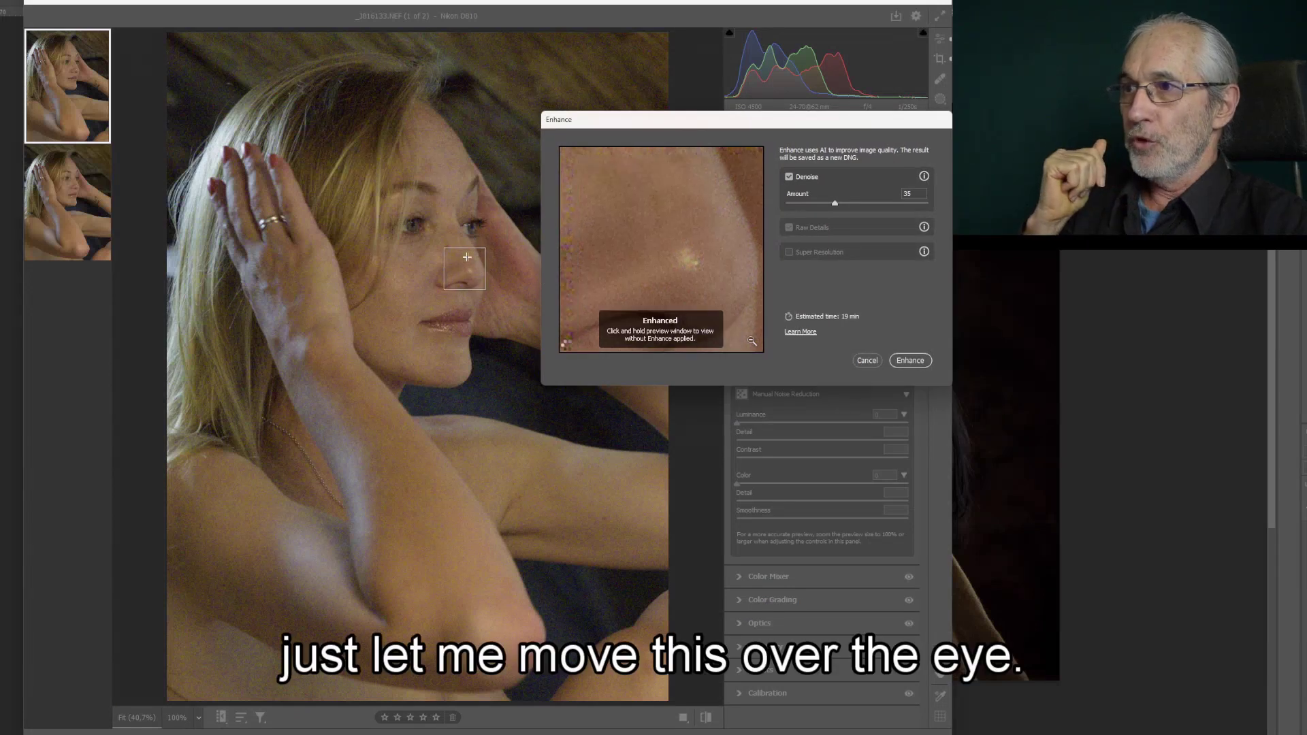
left_click(473, 226)
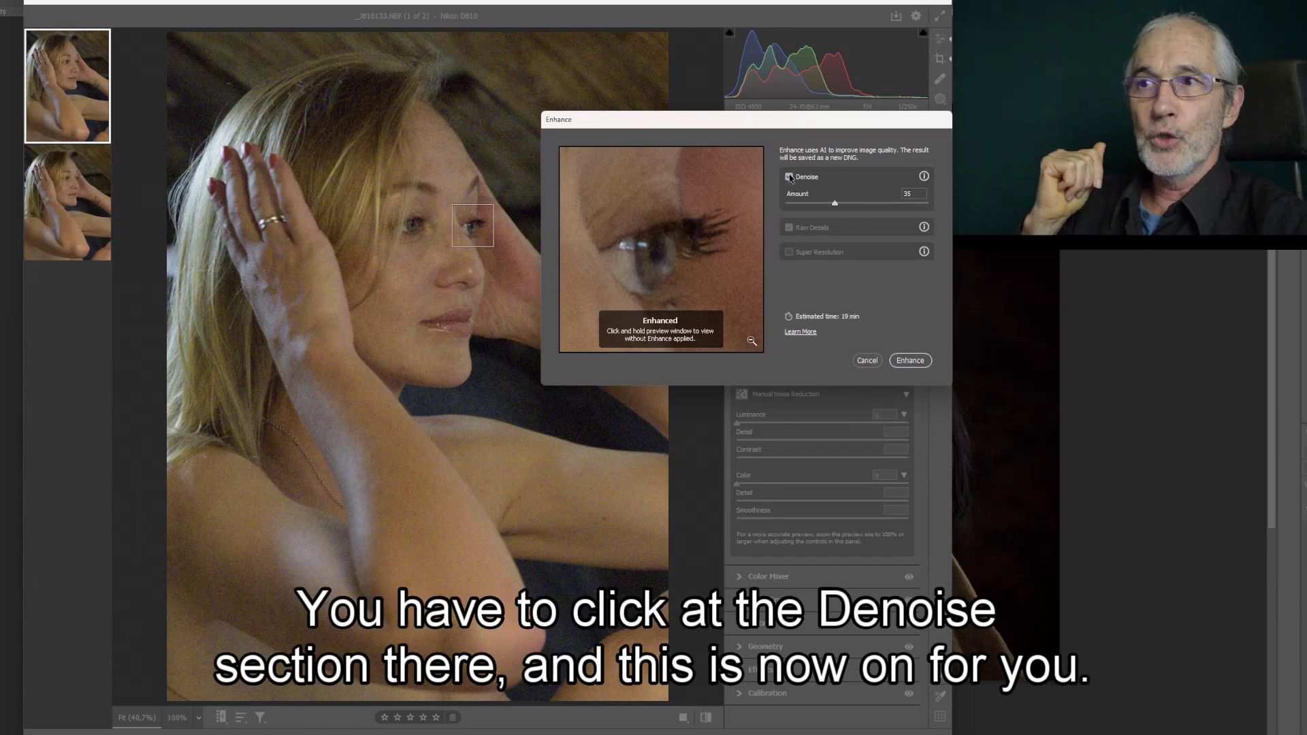
left_click(732, 301)
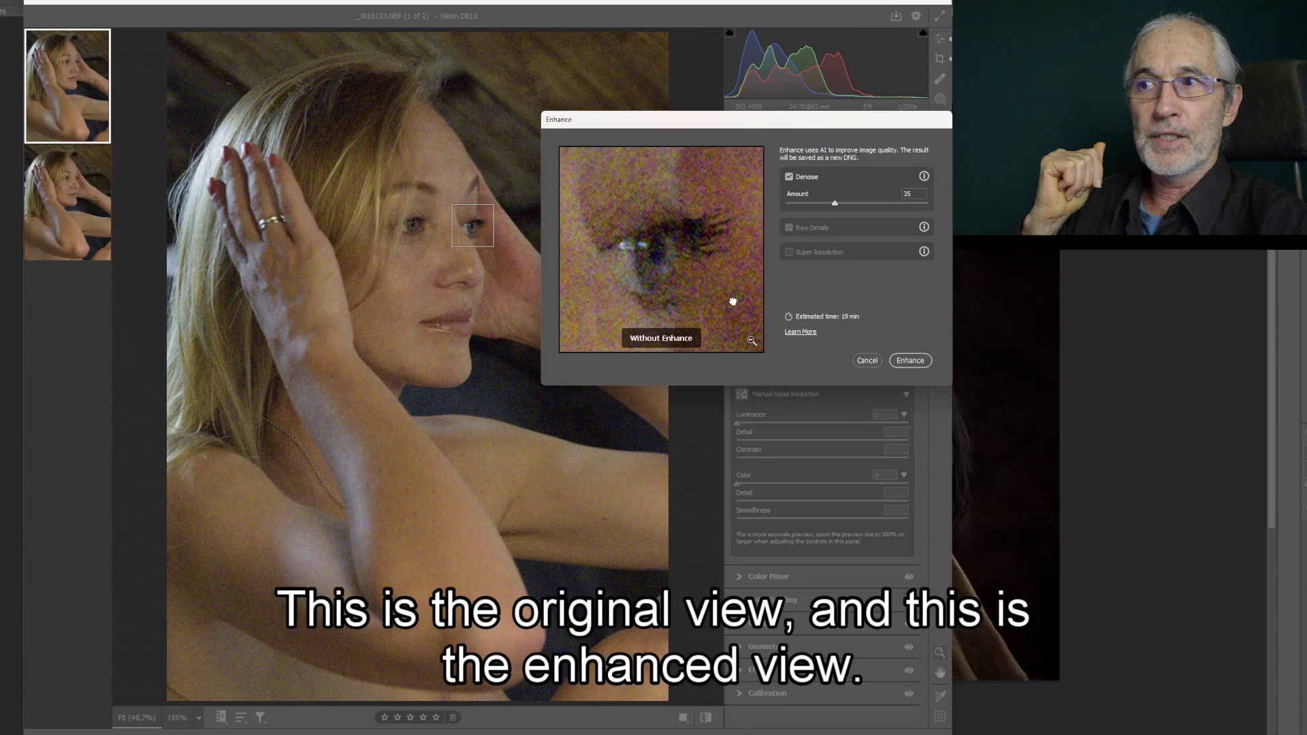
left_click_drag(732, 300, 733, 300)
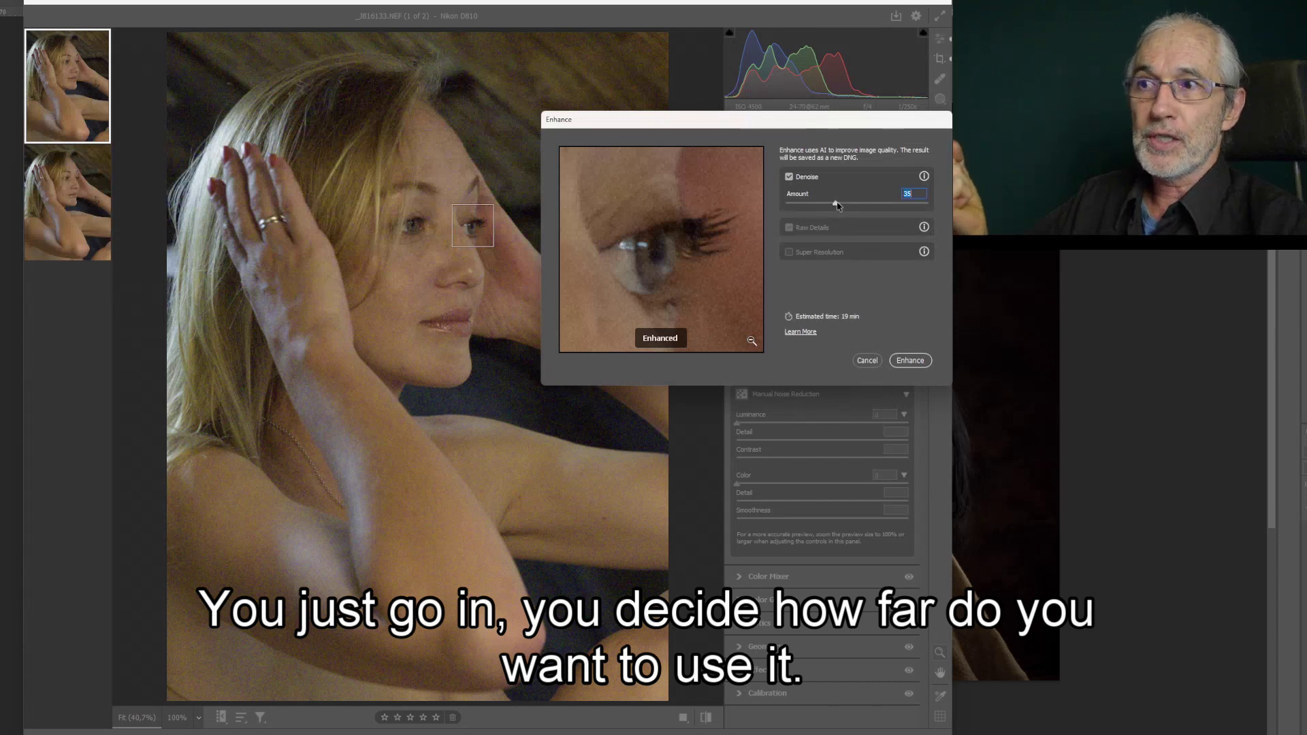
Try Denoise Amounts of 56, 100 and about 60, then settle on 39
left_click_drag(836, 206, 865, 207)
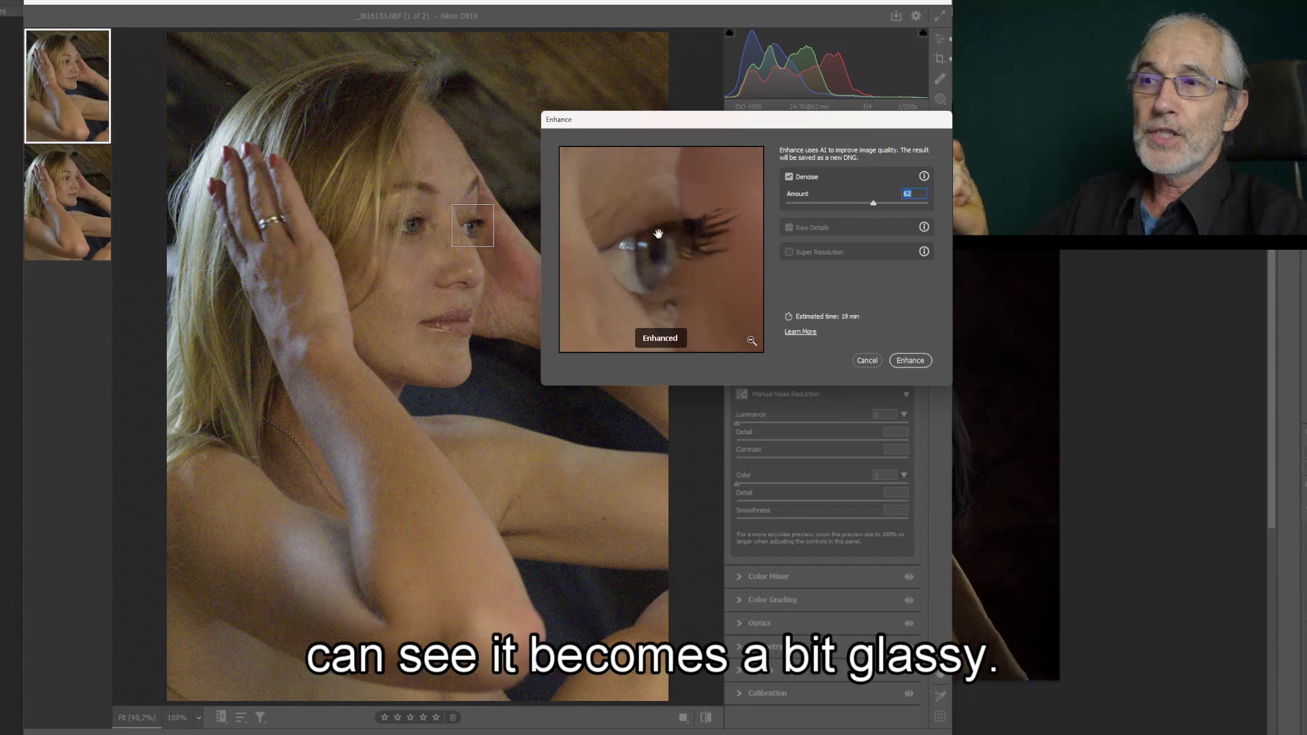
left_click_drag(874, 203, 946, 206)
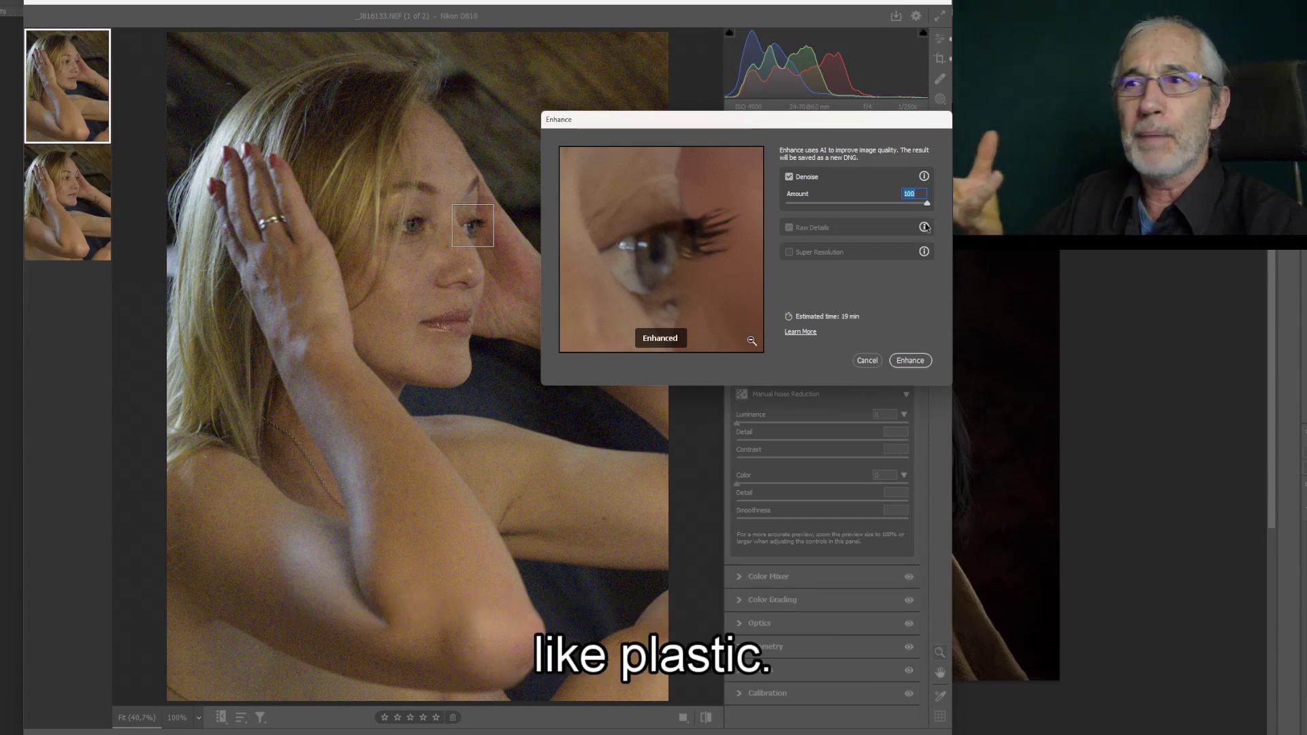
left_click_drag(926, 203, 856, 206)
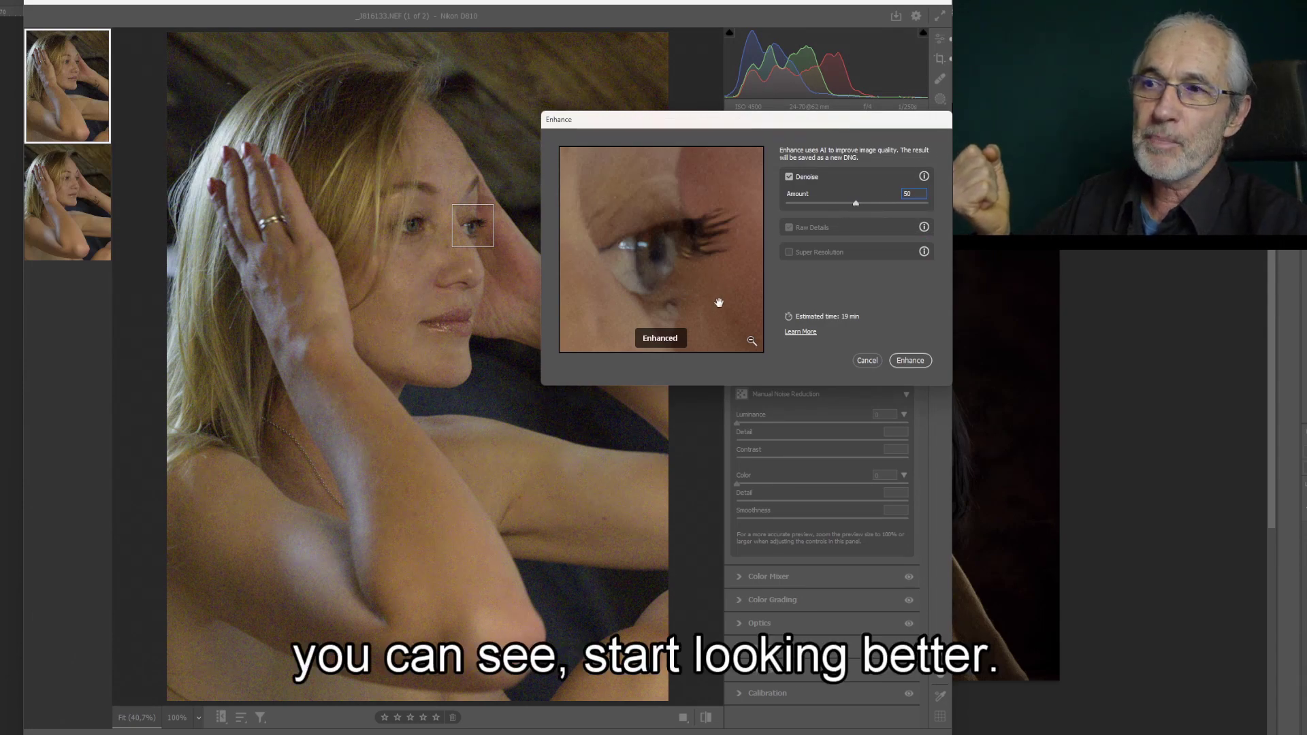
left_click(837, 205)
left_click_drag(837, 206, 842, 205)
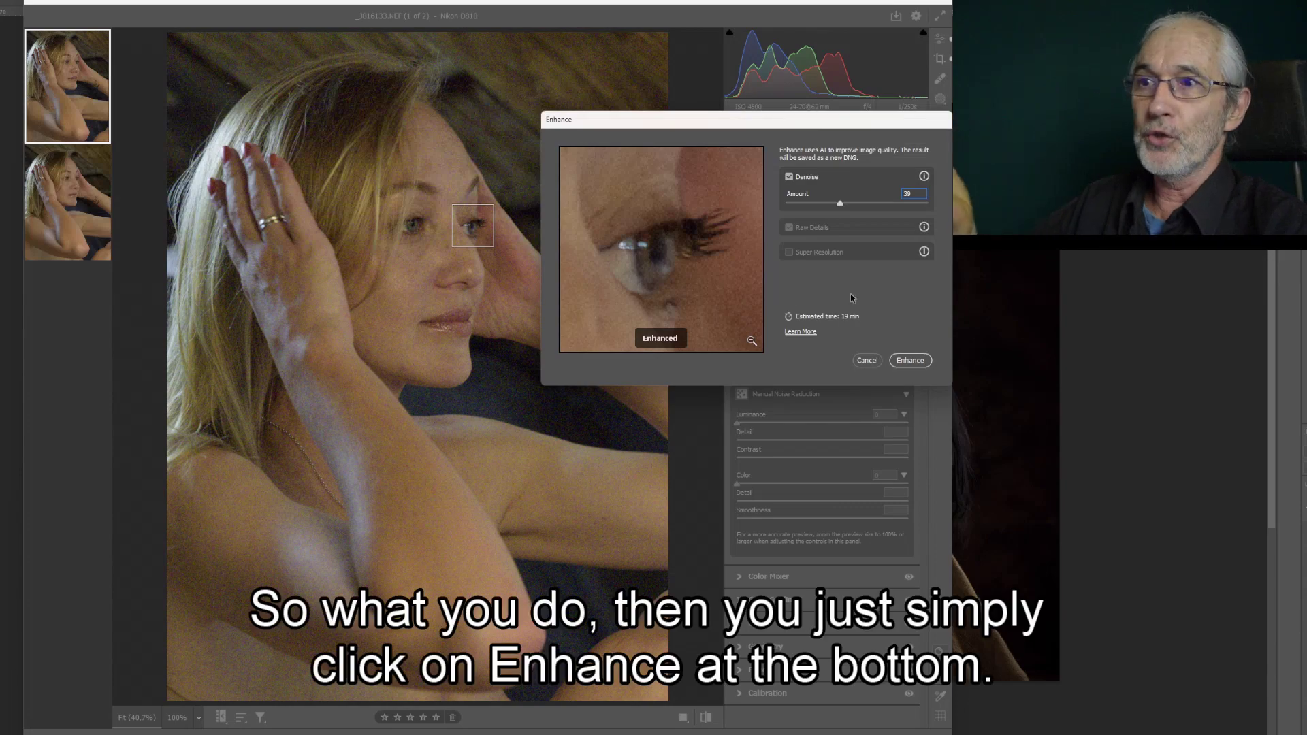
Apply AI Denoise to generate the Enhanced-NR DNG of the portrait
left_click(910, 361)
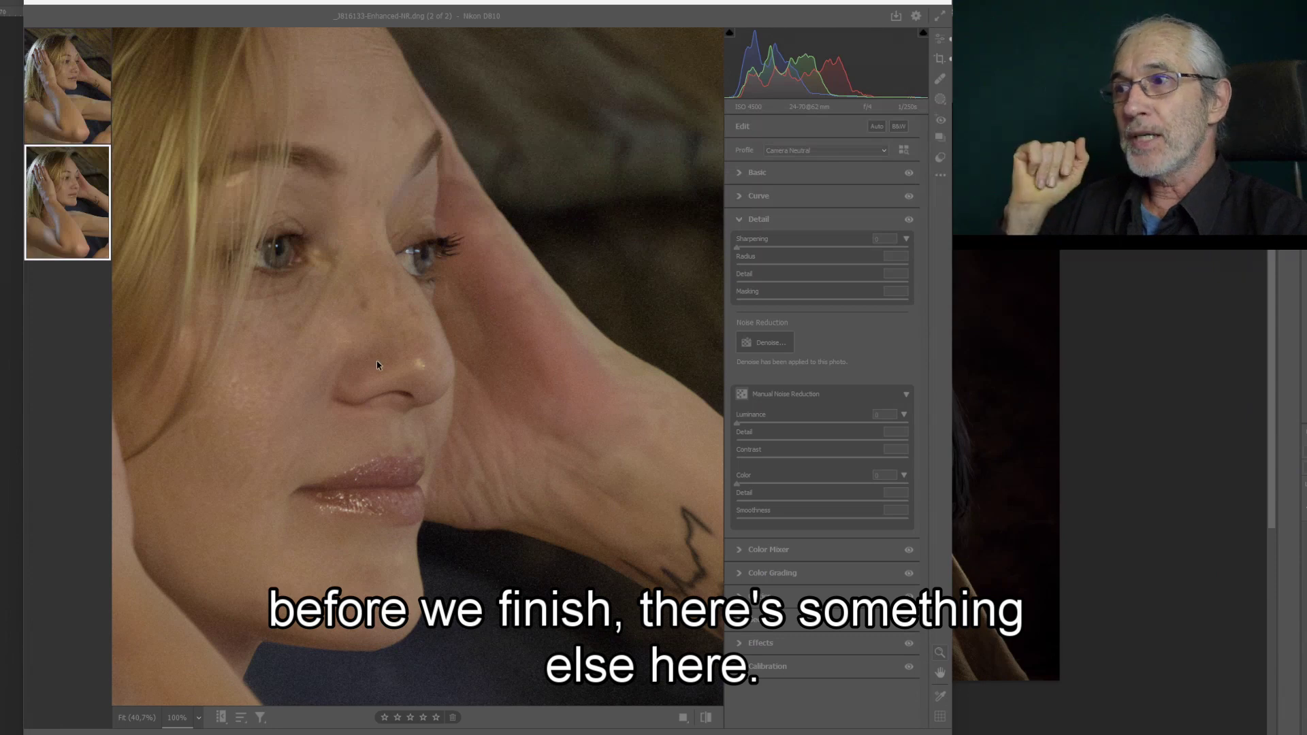
Reopen Enhance from the original NEF's context menu and move the dialog off the face
right_click(412, 354)
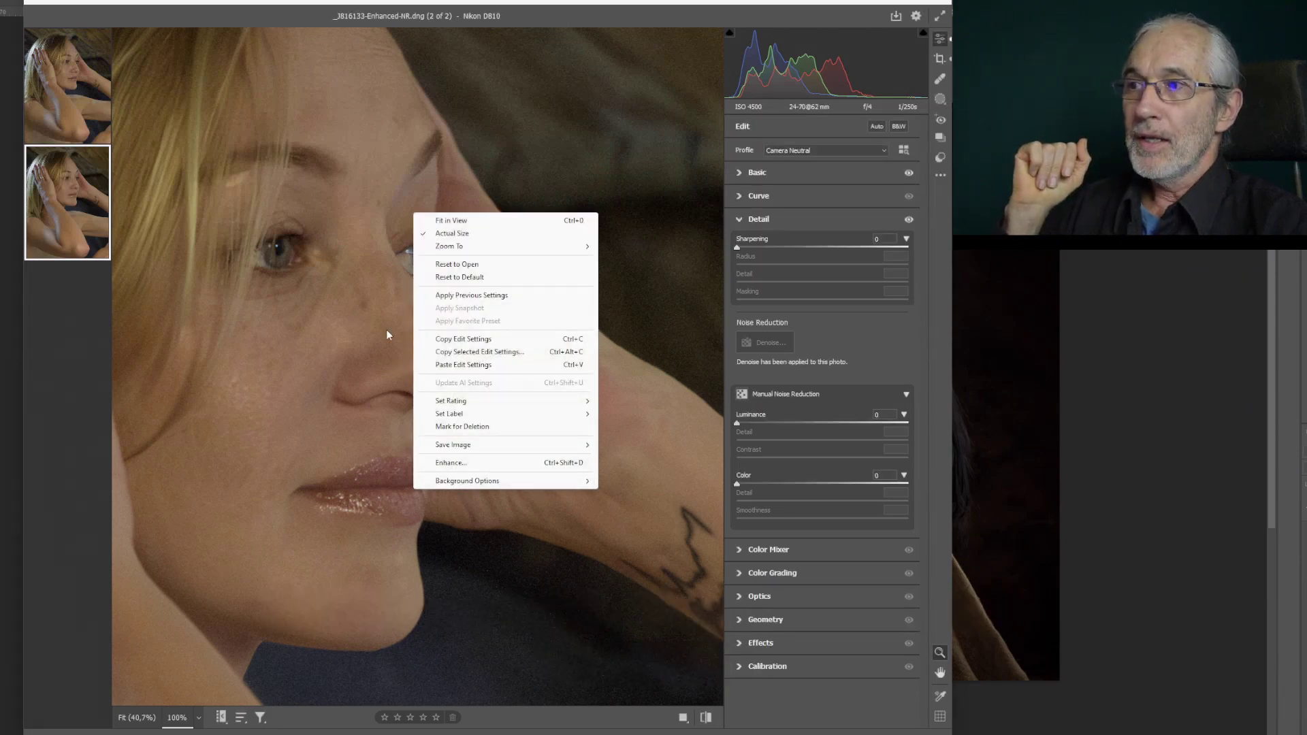
left_click(62, 94)
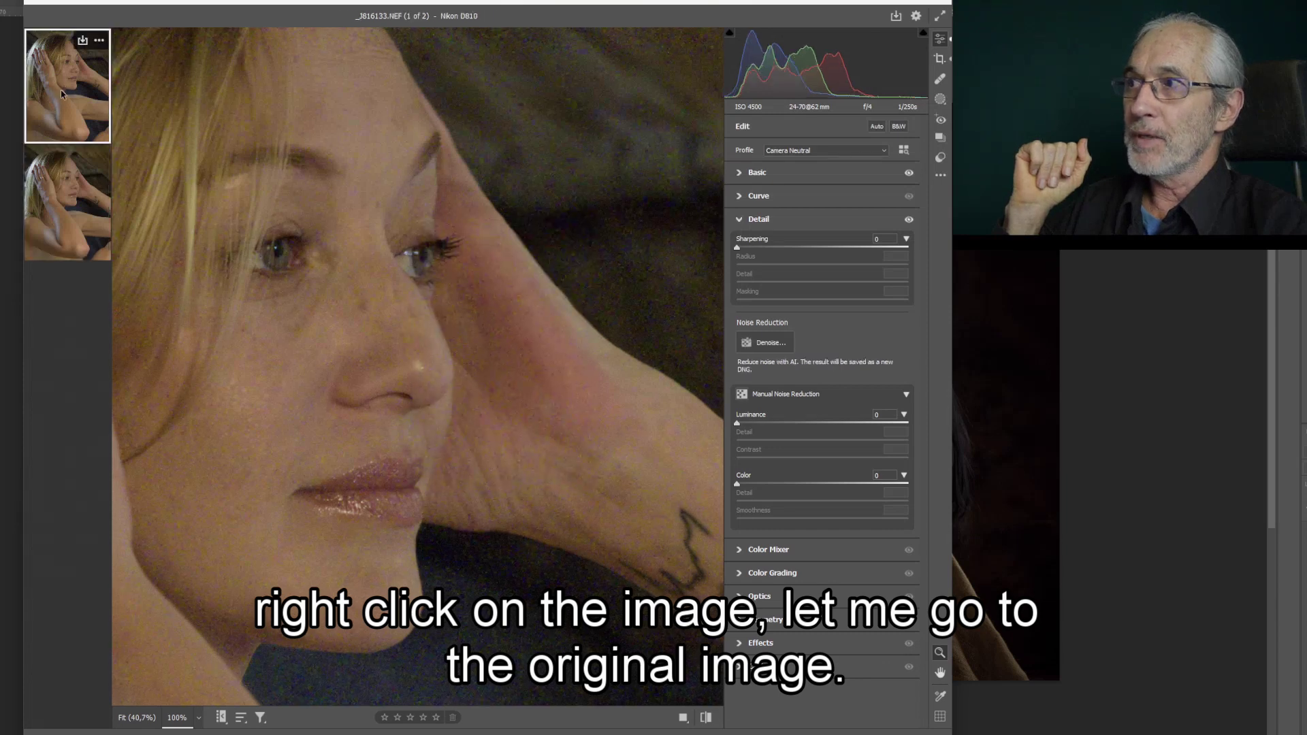
right_click(444, 357)
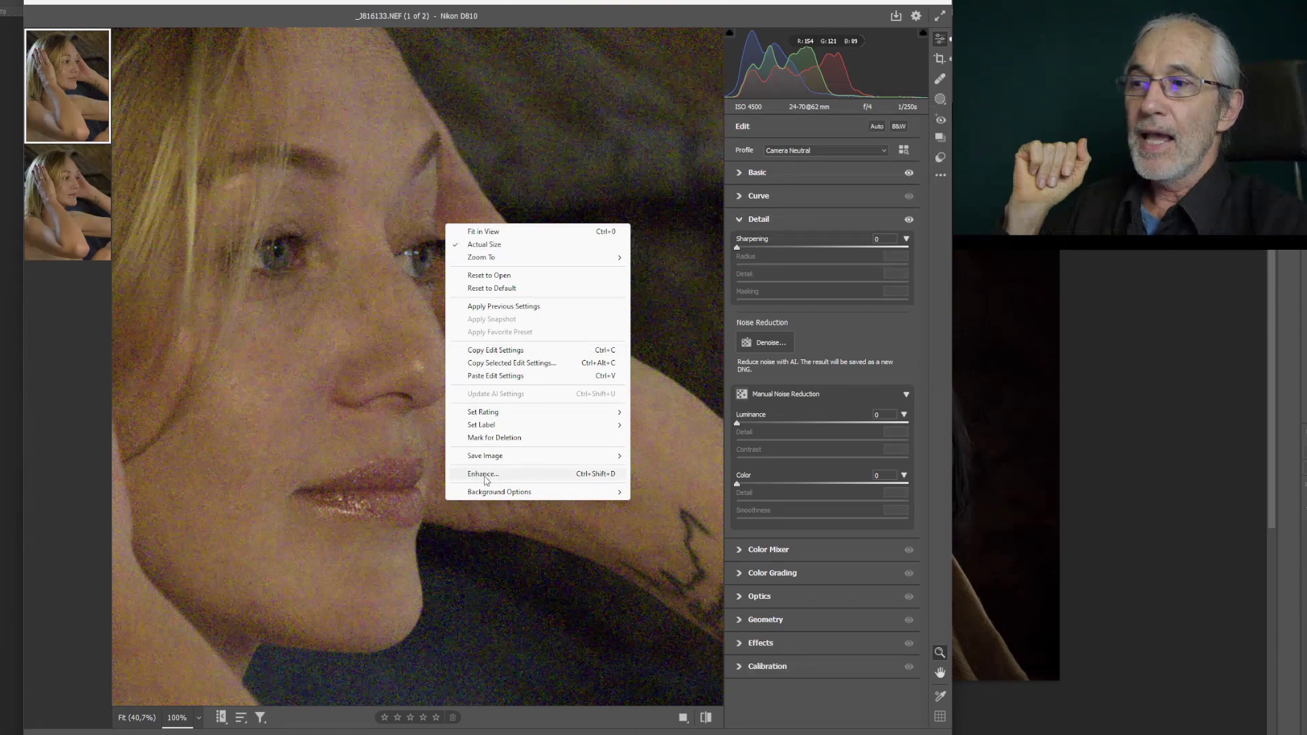
left_click(498, 474)
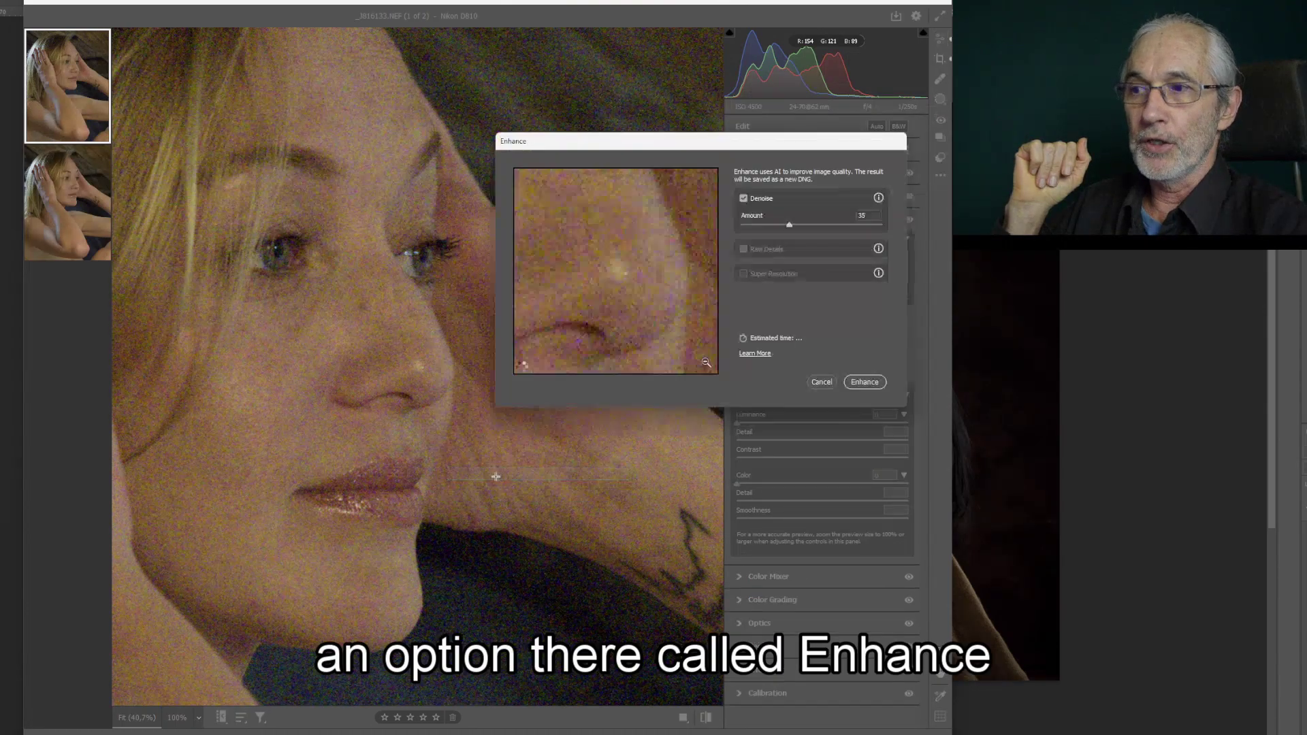
left_click_drag(762, 144, 469, 188)
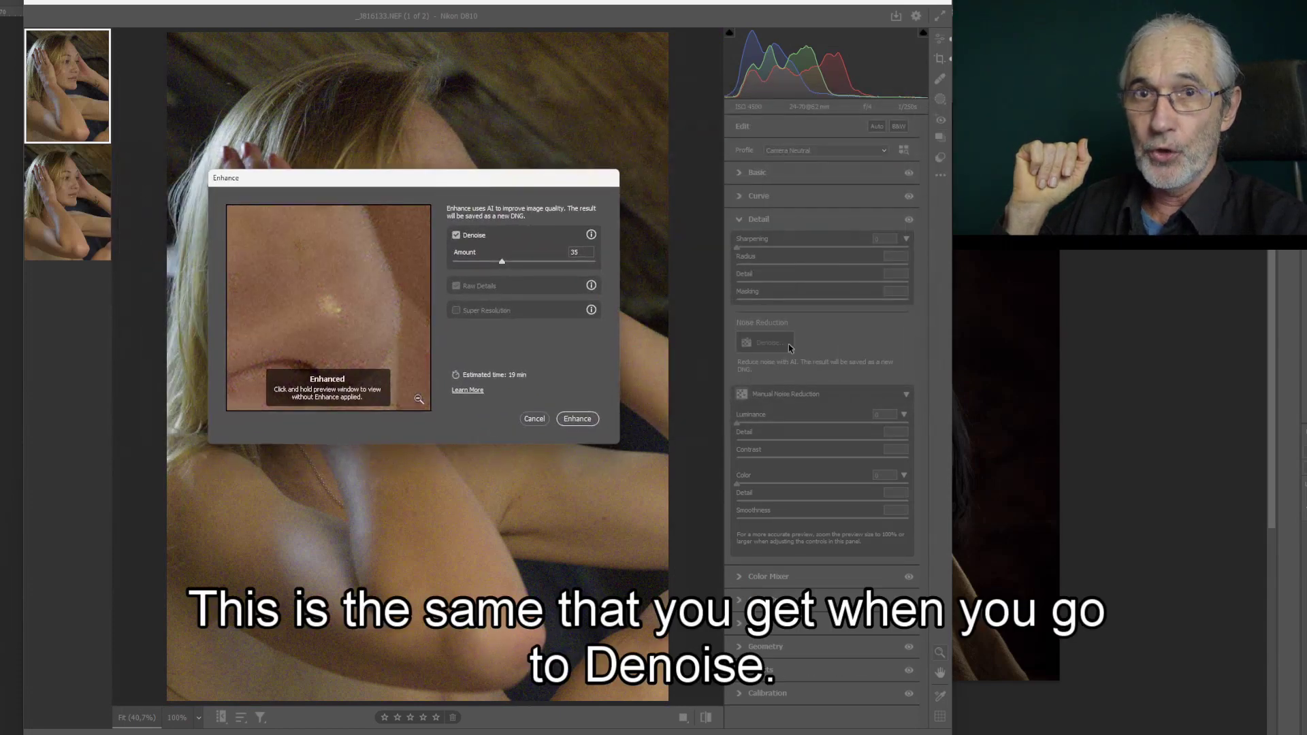
left_click_drag(457, 179, 694, 155)
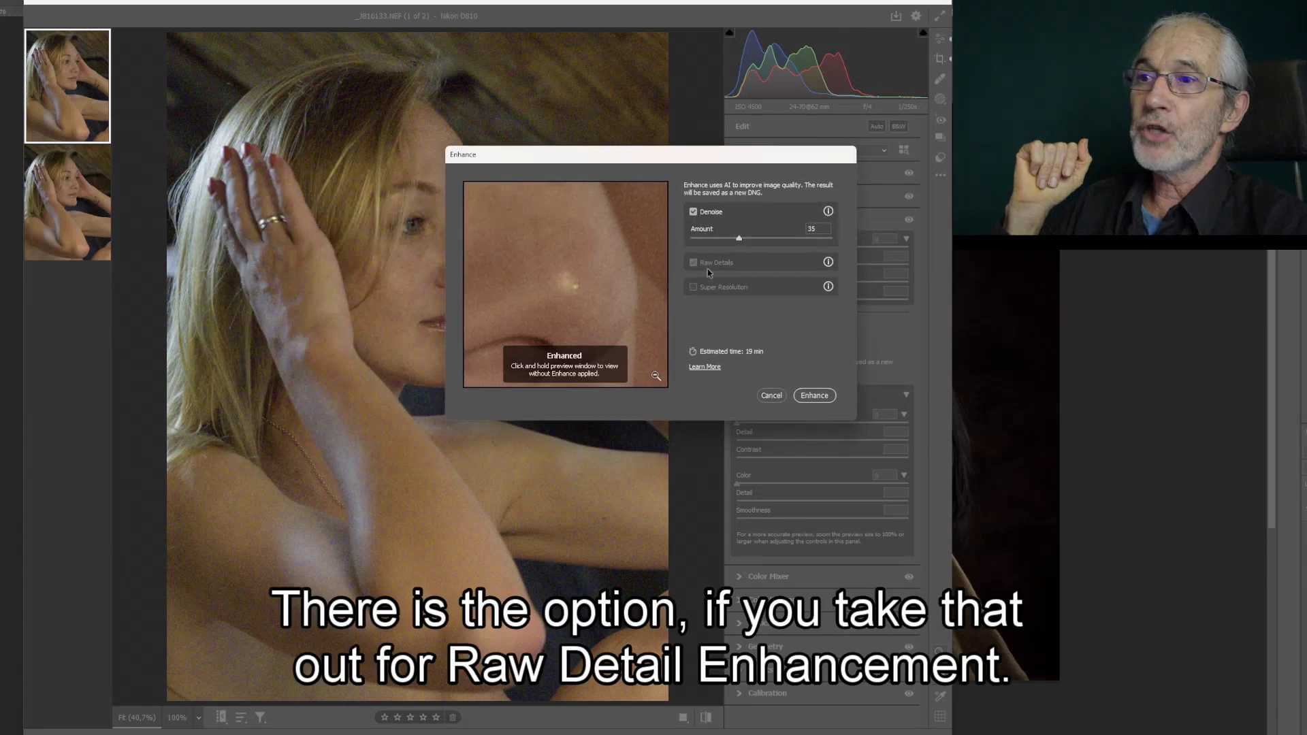
Uncheck Denoise, compare the eye with and without enhancement, then uncheck Raw Details
left_click(695, 213)
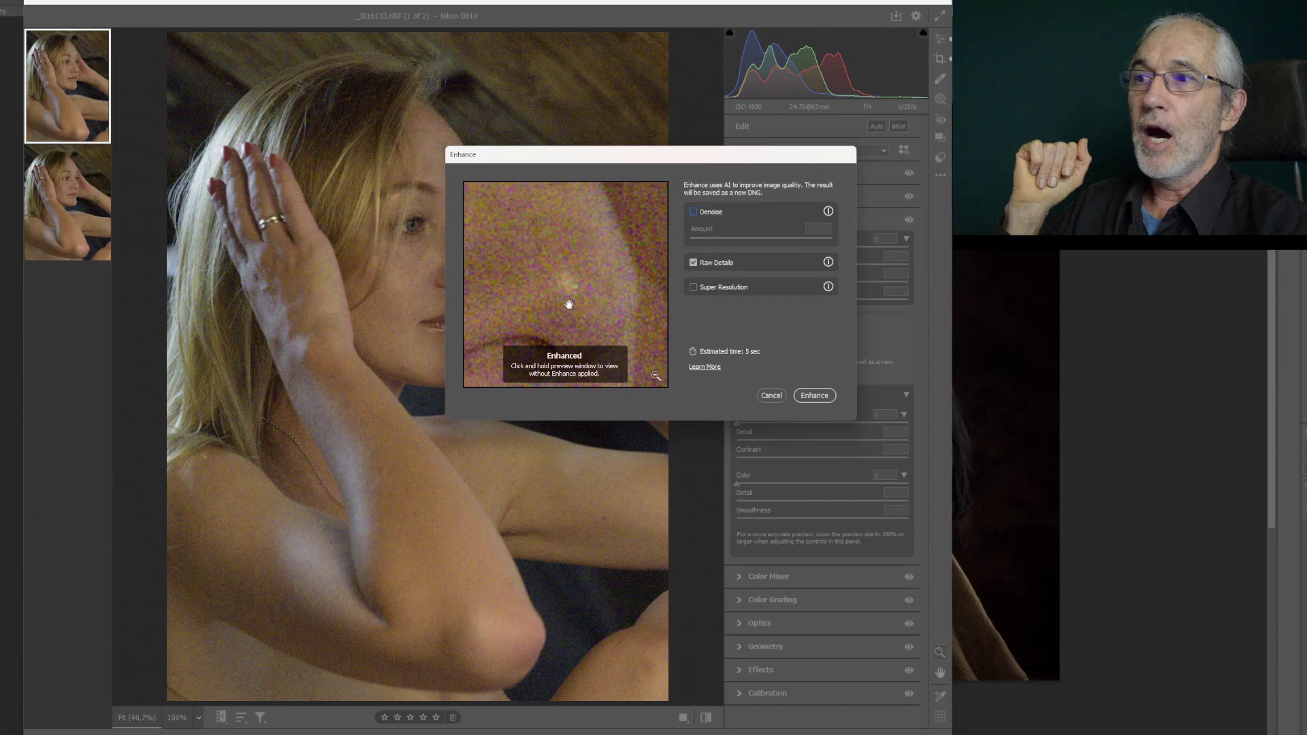
left_click(415, 227)
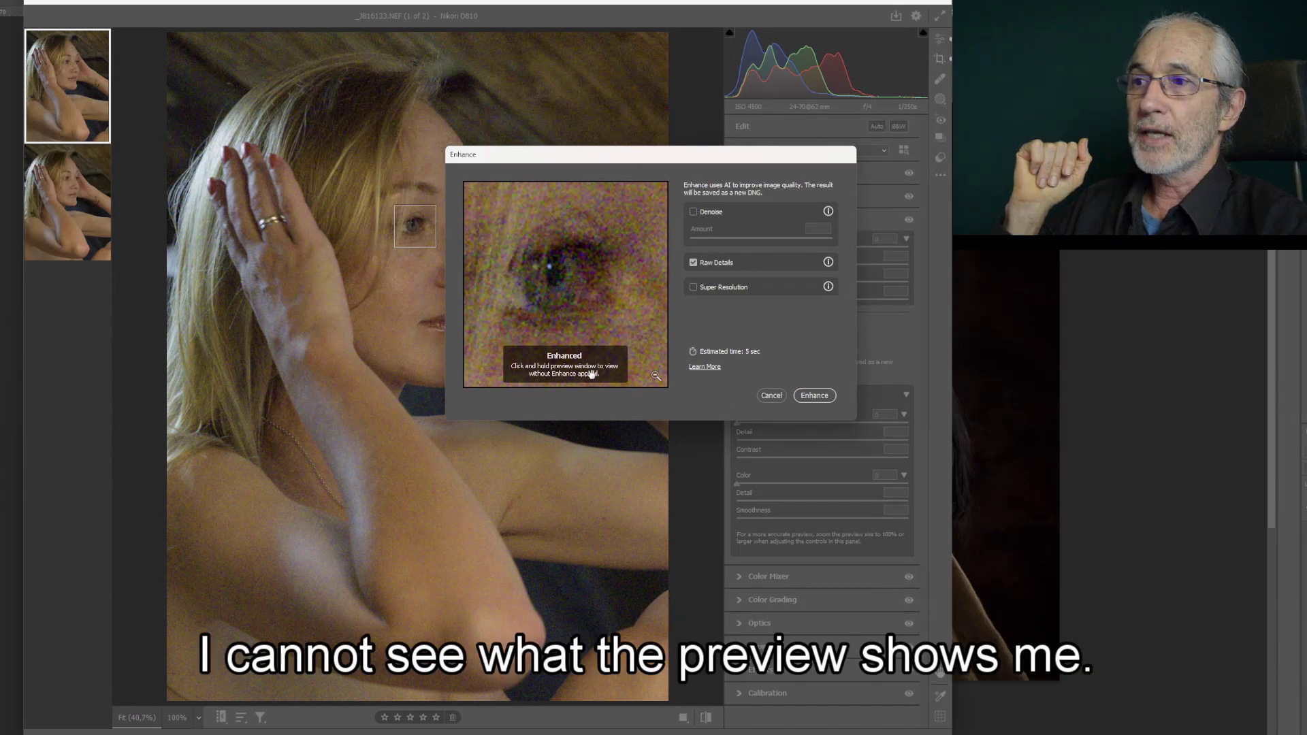
left_click(638, 355)
left_click(638, 355)
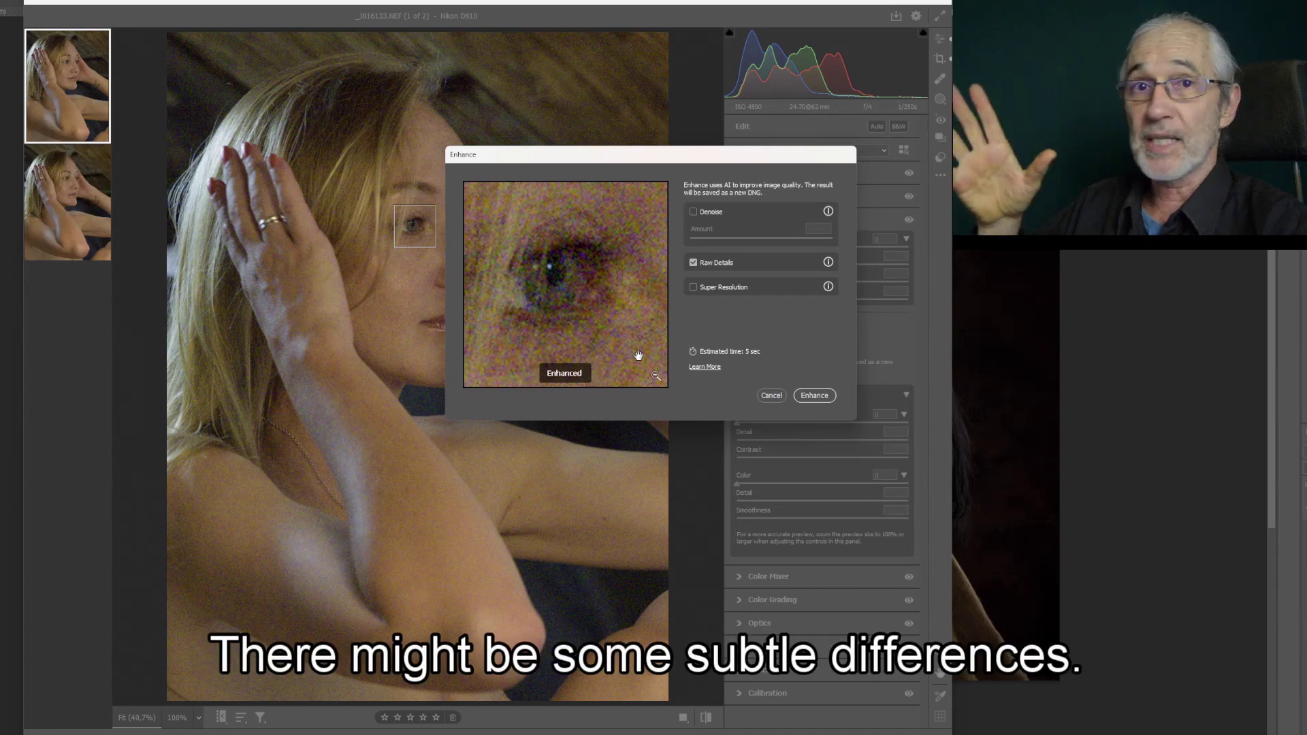
left_click(694, 263)
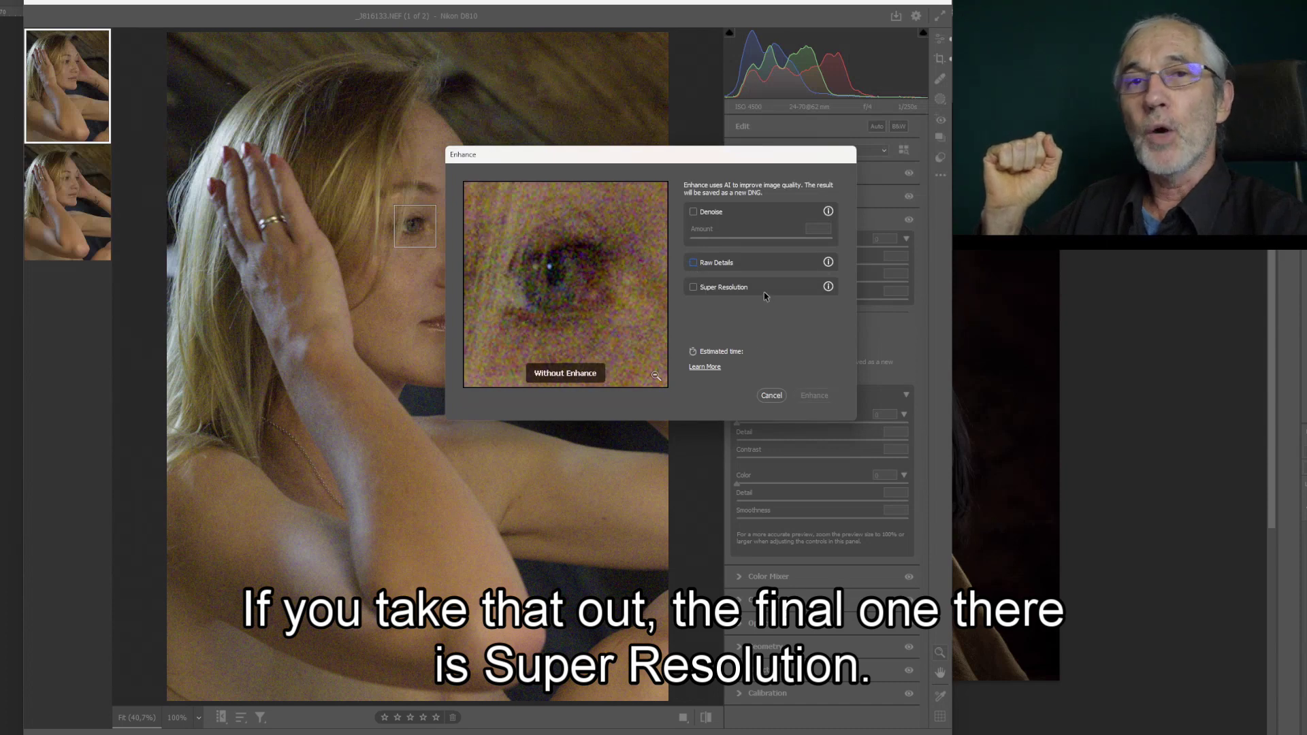